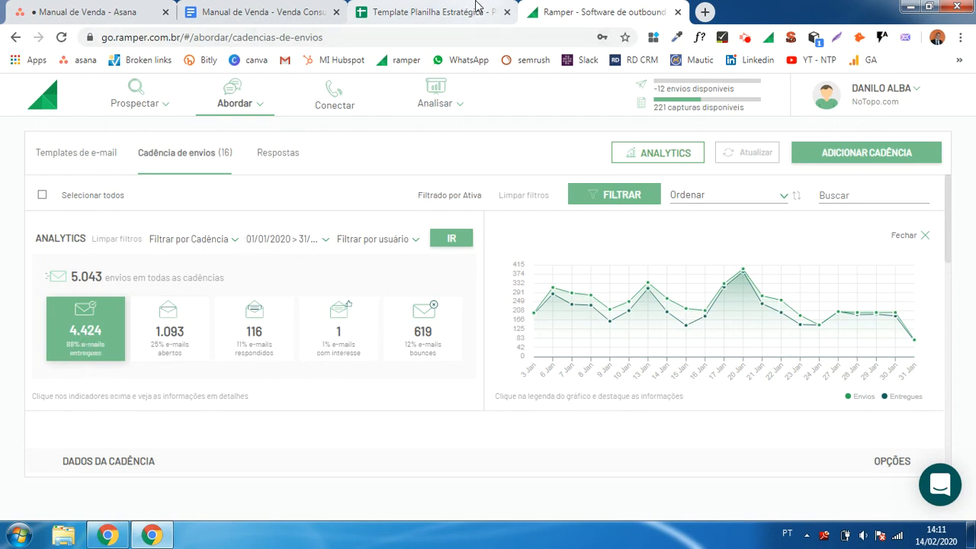
- Compare the January Entregas, Aberturas and Respostas figures in the spreadsheet's Outbound - email table with the Ramper cadence analytics
left_click(427, 13)
left_click(335, 248)
key("ctrl+Tab")
left_click(389, 14)
left_click(332, 269)
key("ctrl+Tab")
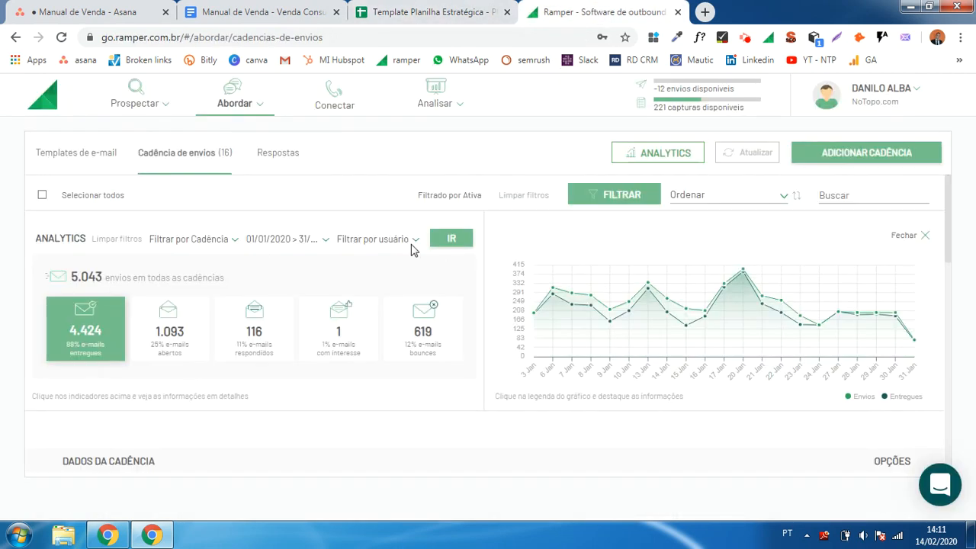
left_click(452, 9)
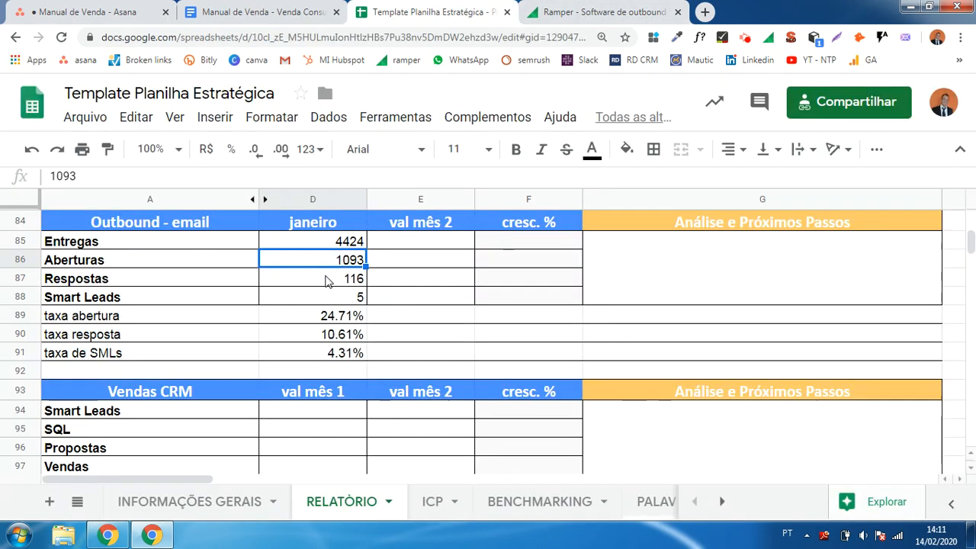
left_click(349, 279)
left_click(623, 6)
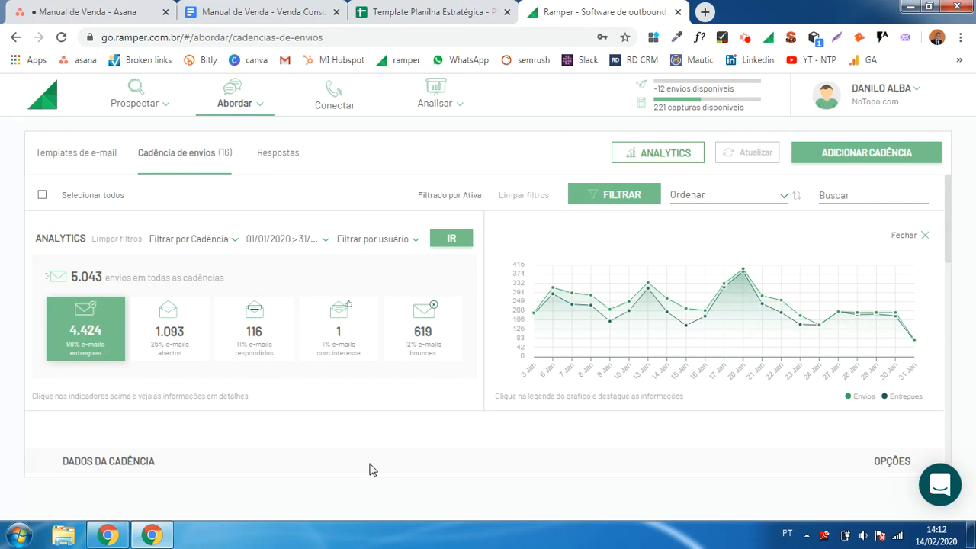
left_click(469, 7)
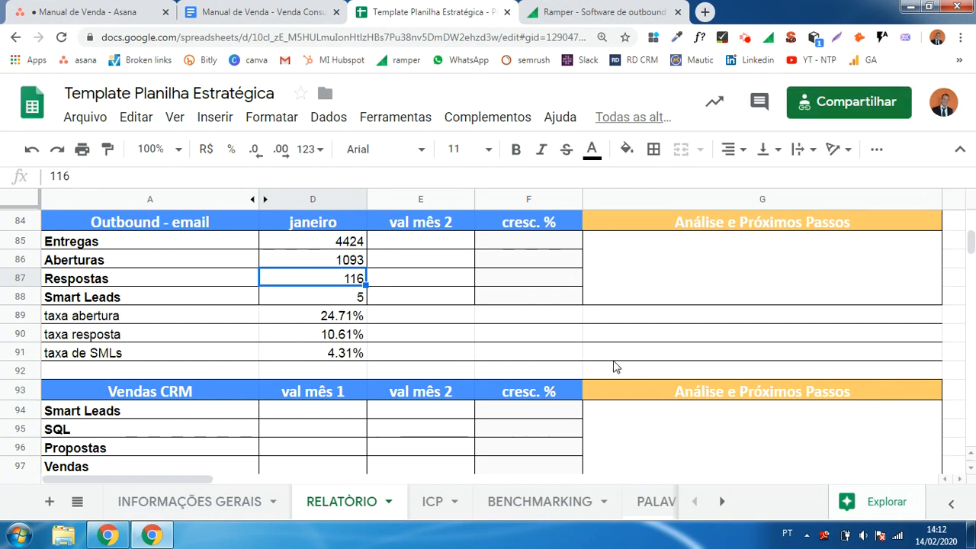
- Compare the January Smart Leads cell in the Outbound - email table with the val mês 1 Smart Leads cell under Vendas CRM
left_click(284, 301)
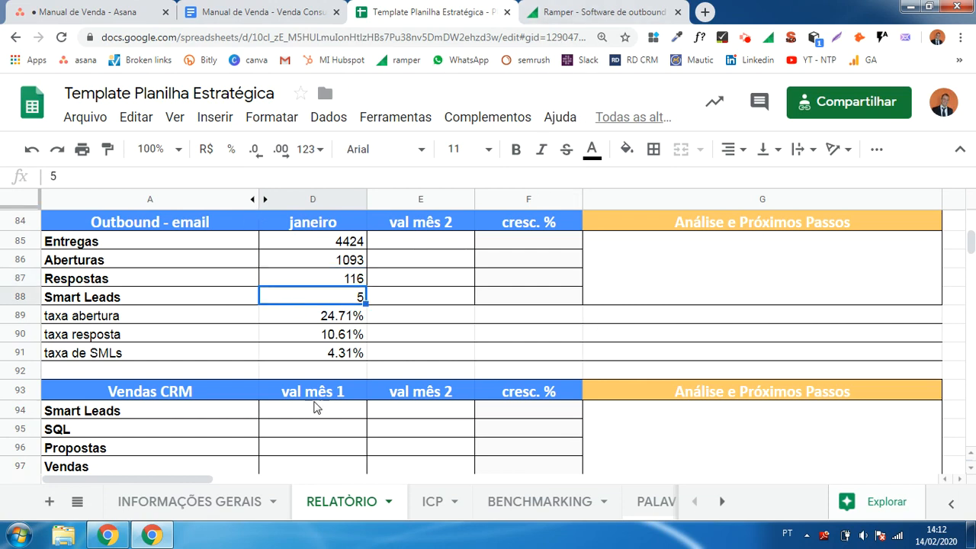
left_click(313, 410)
left_click(303, 300)
left_click(321, 422)
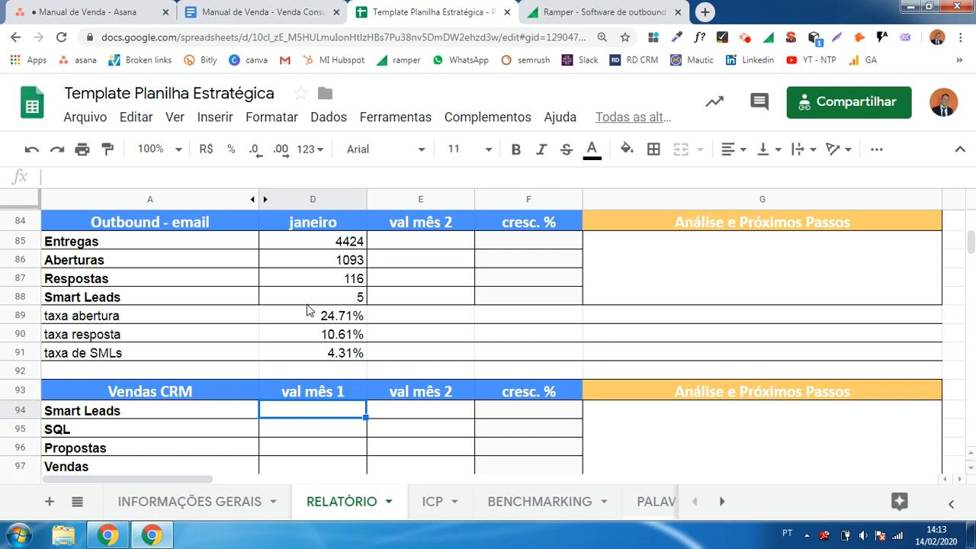
- Review the Outbound - email table from the January Entregas cell through the rate labels to the January Smart Leads cell
left_click(312, 245)
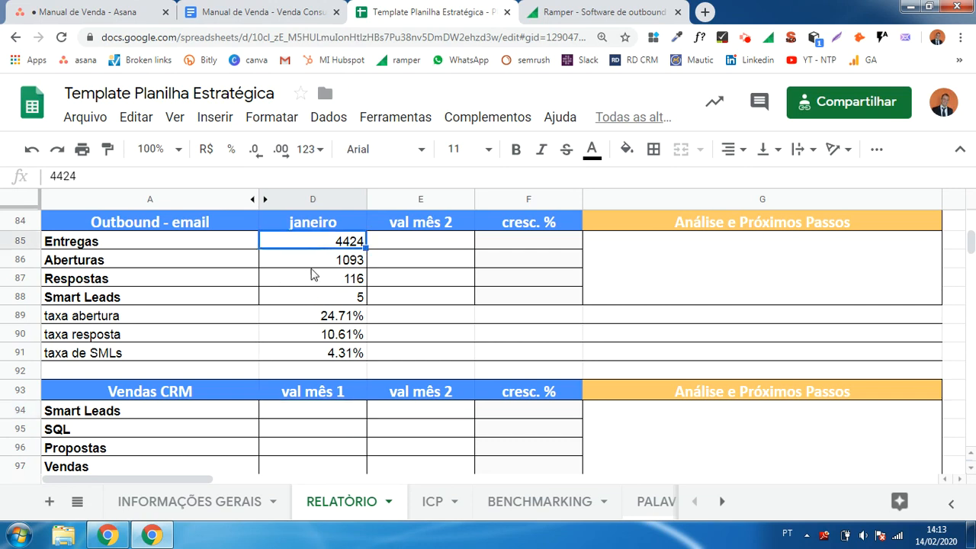
left_click(181, 321)
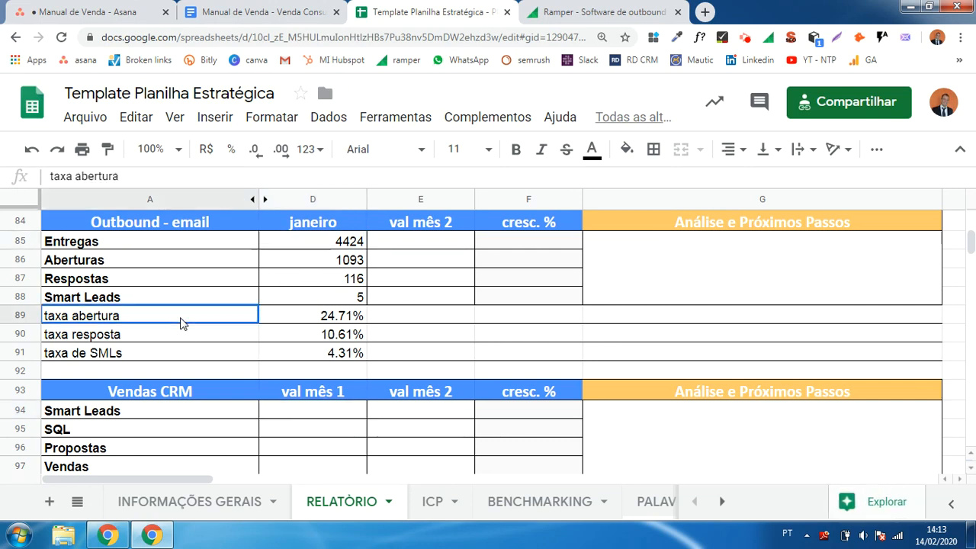
left_click(178, 352)
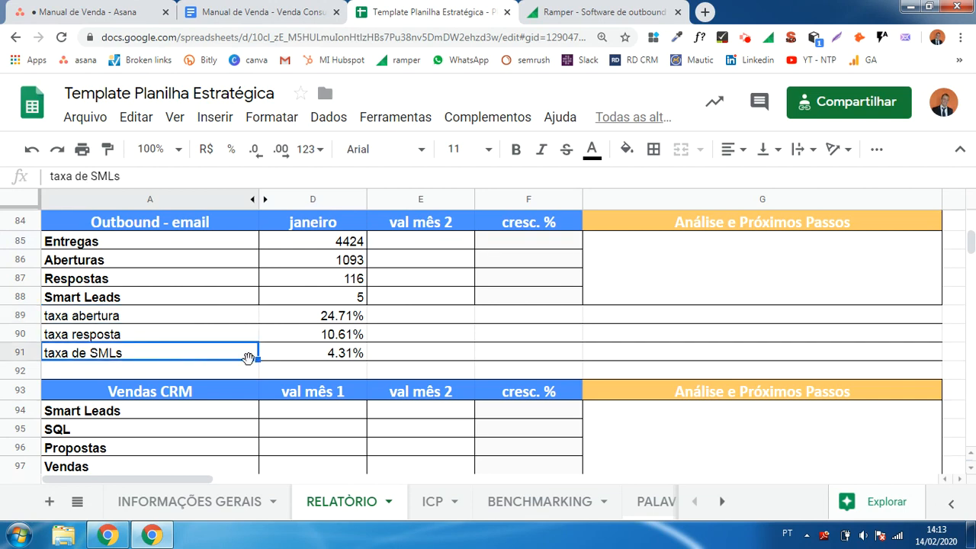
key("Right")
key("Up")
key("Up")
key("Up")
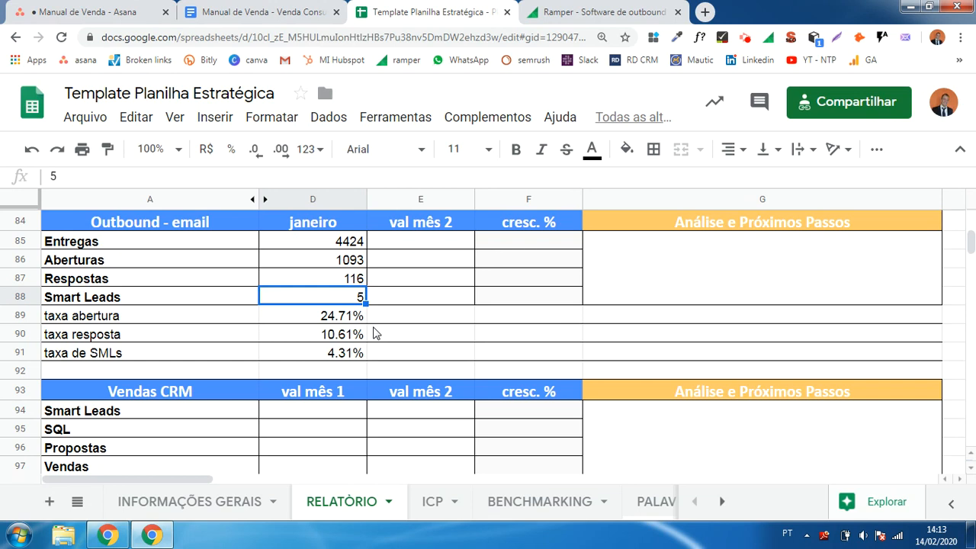
- Inspect the January formulas for taxa abertura, taxa resposta and taxa de SMLs
left_click(351, 321)
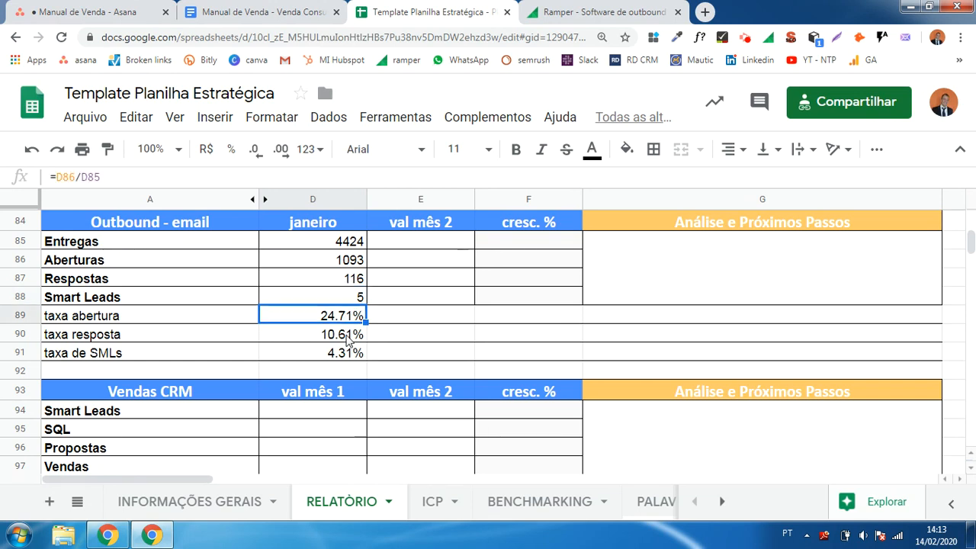
left_click(348, 337)
left_click(348, 359)
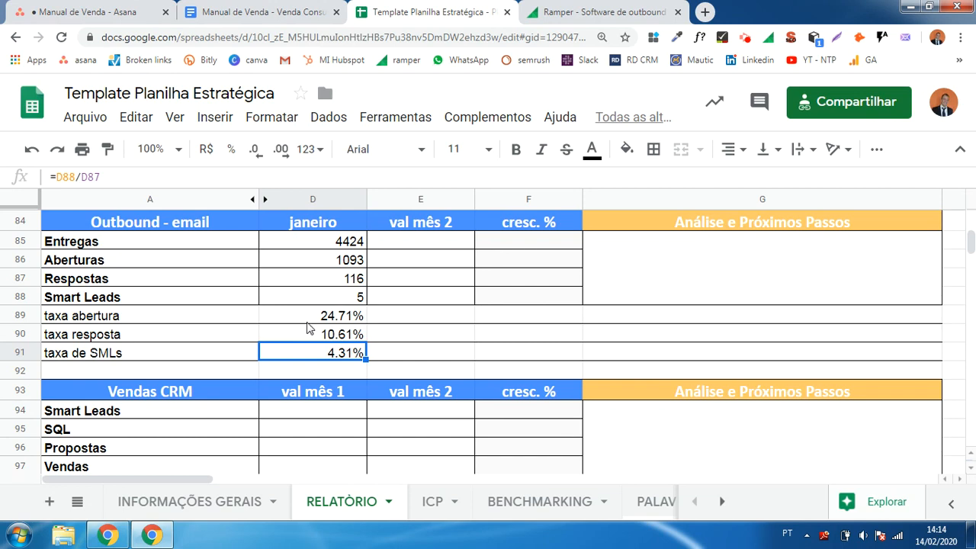
key("Up")
key("Up")
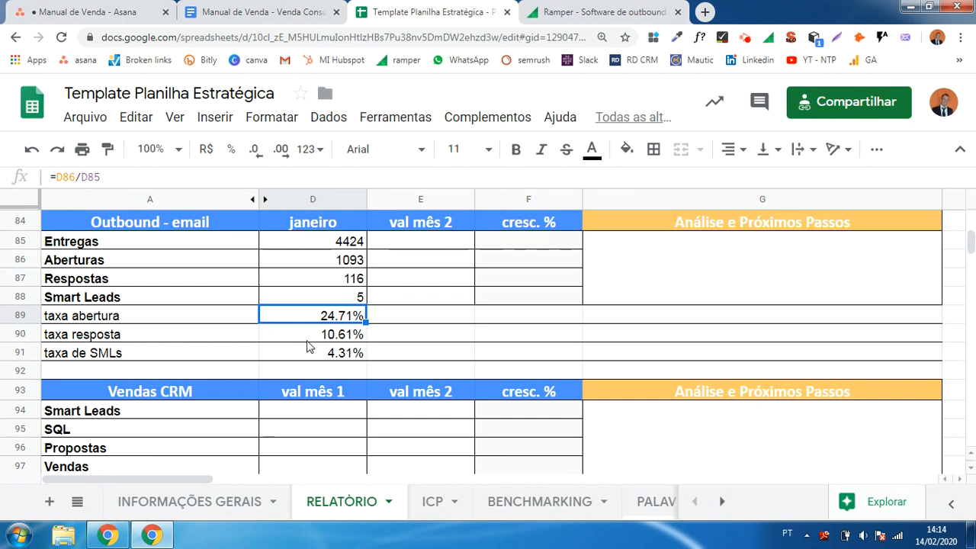
key("Down")
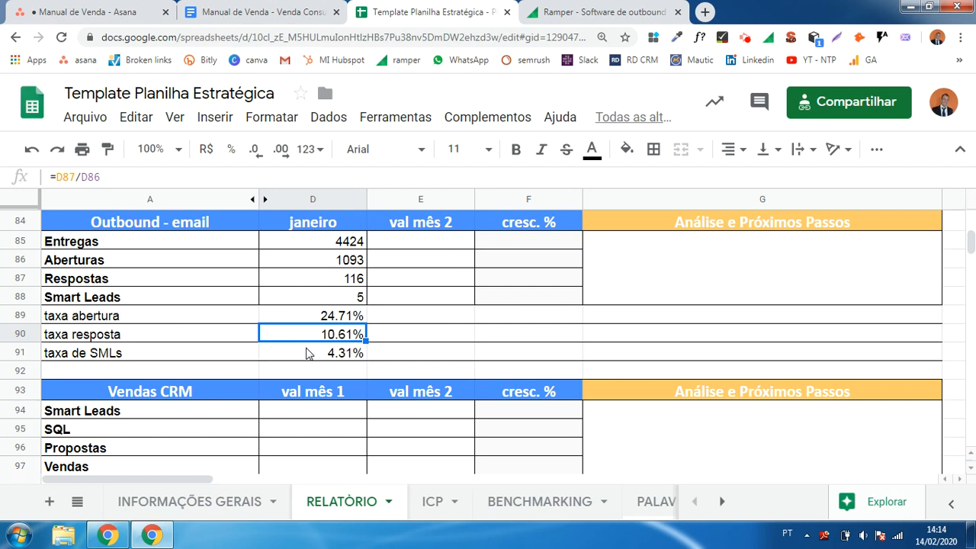
left_click(396, 315)
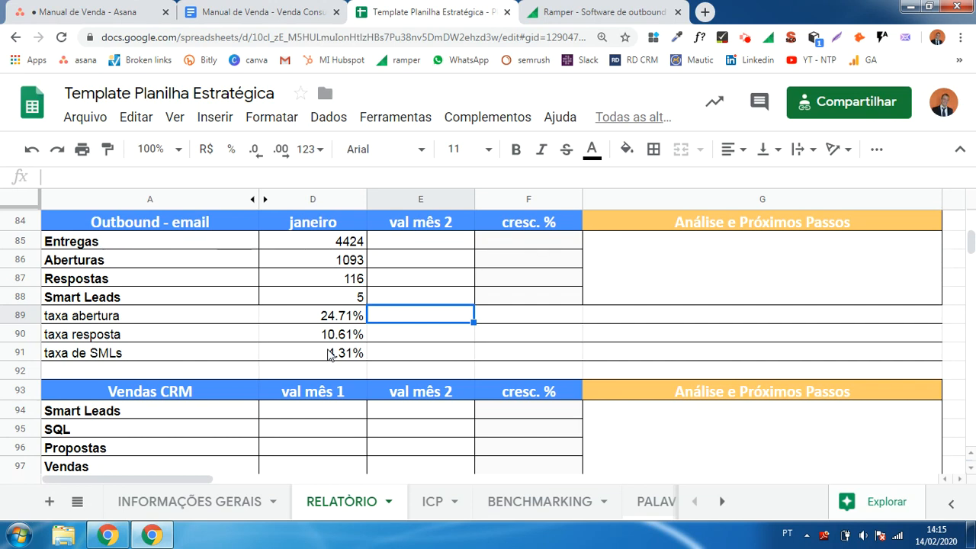
left_click(321, 357)
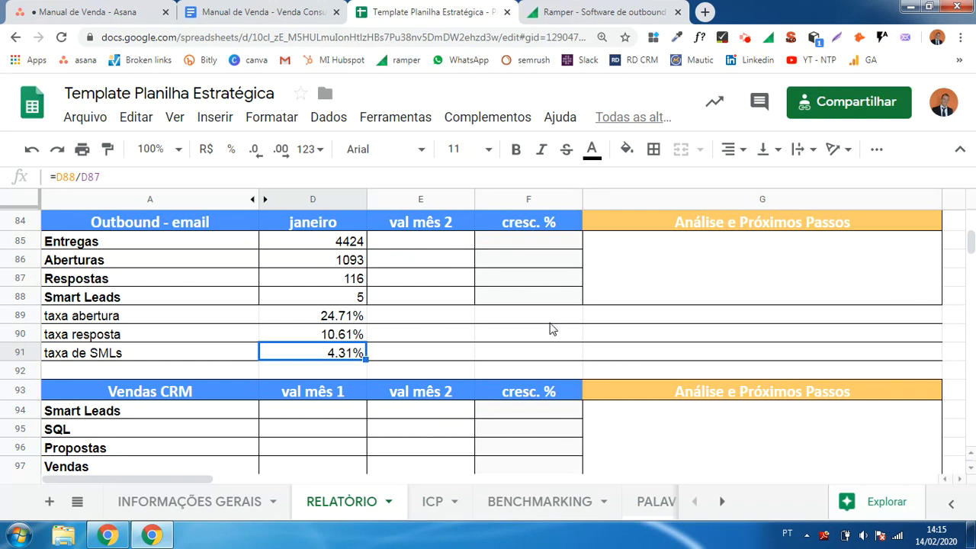
- Examine the val mês 1 cells for Smart Leads, SQL, Propostas and Vendas in the Vendas CRM table
scroll(504, 328, "down", 1)
left_click(305, 378)
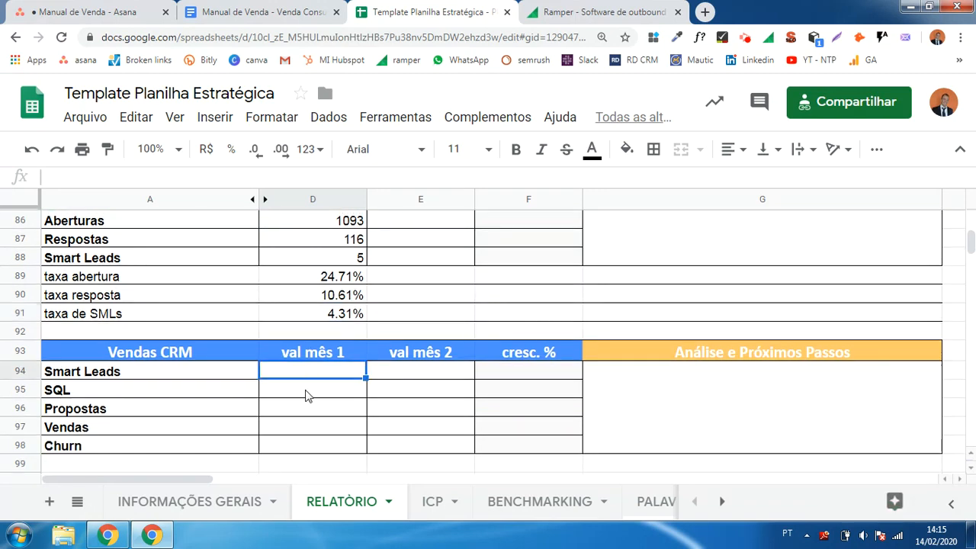
left_click(305, 395)
left_click(312, 410)
left_click(316, 431)
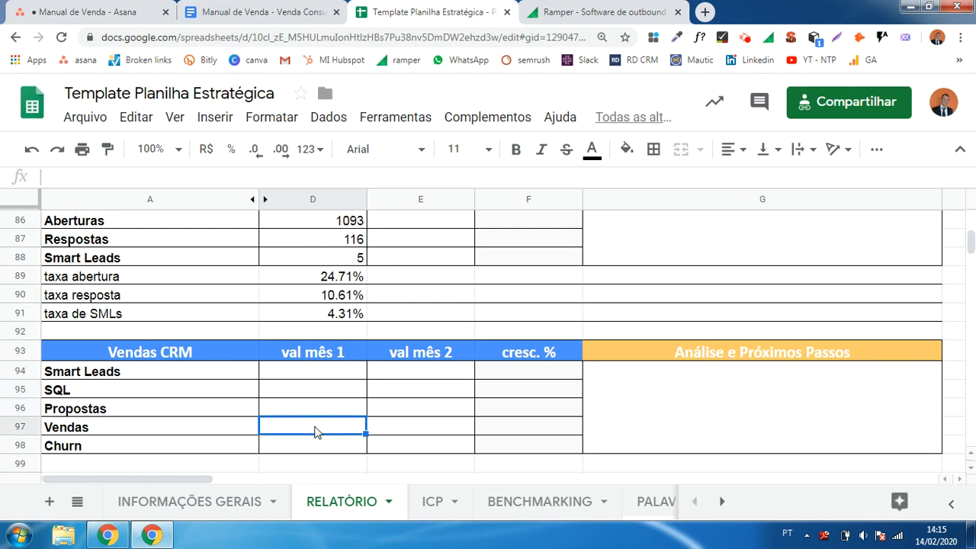